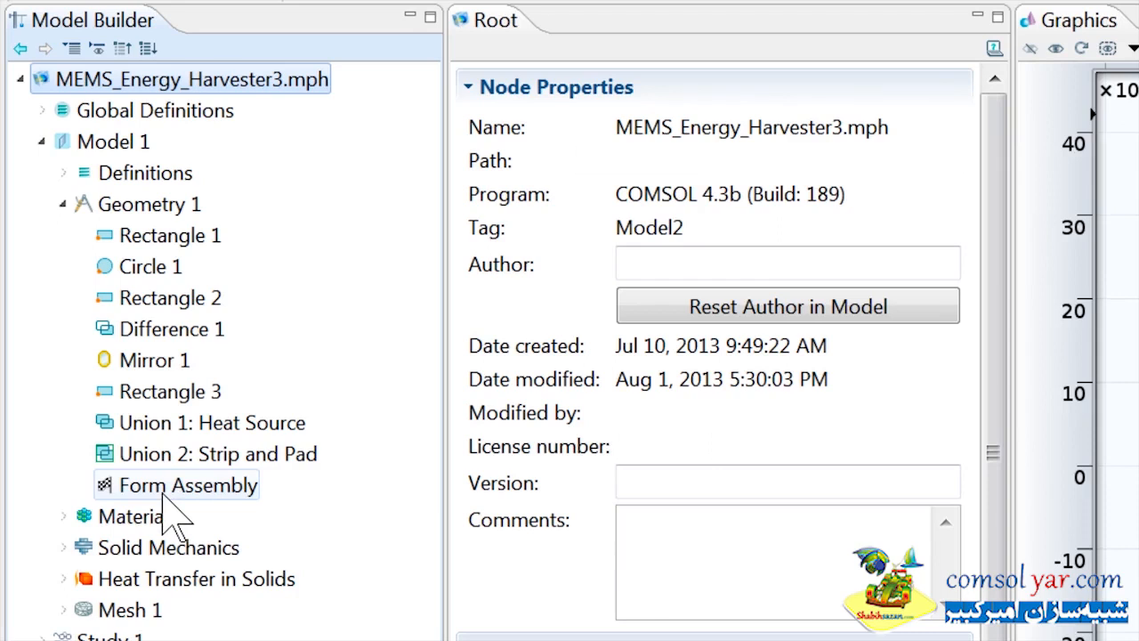
Step: Expand the Solid Mechanics interface and review the linear elastic material and its thermal expansion subnode
left_click(169, 490)
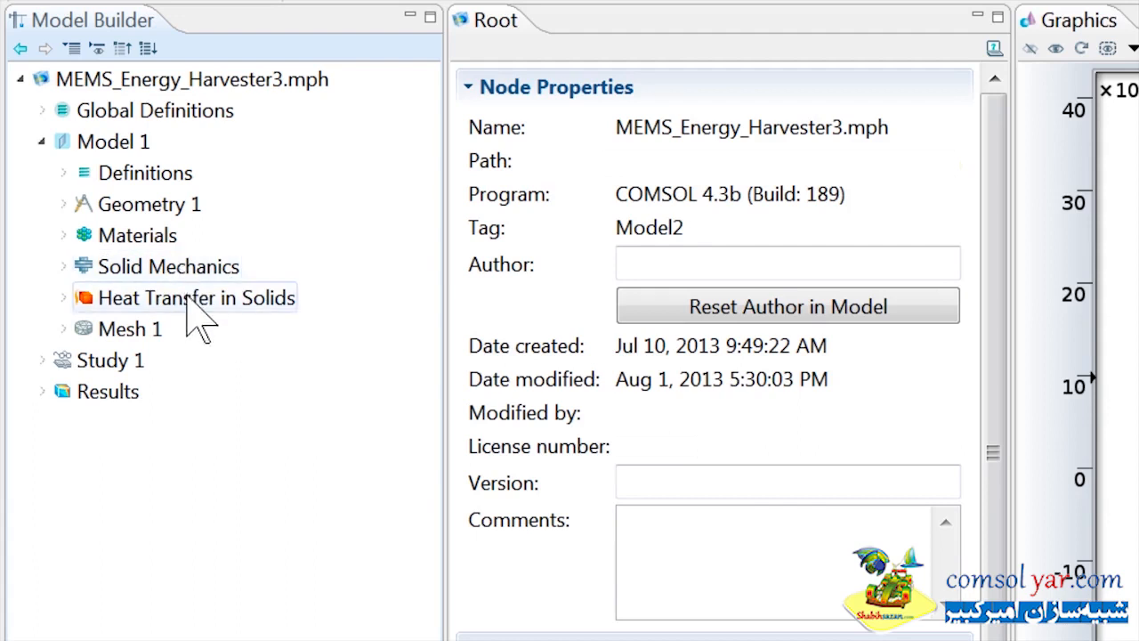
left_click(63, 266)
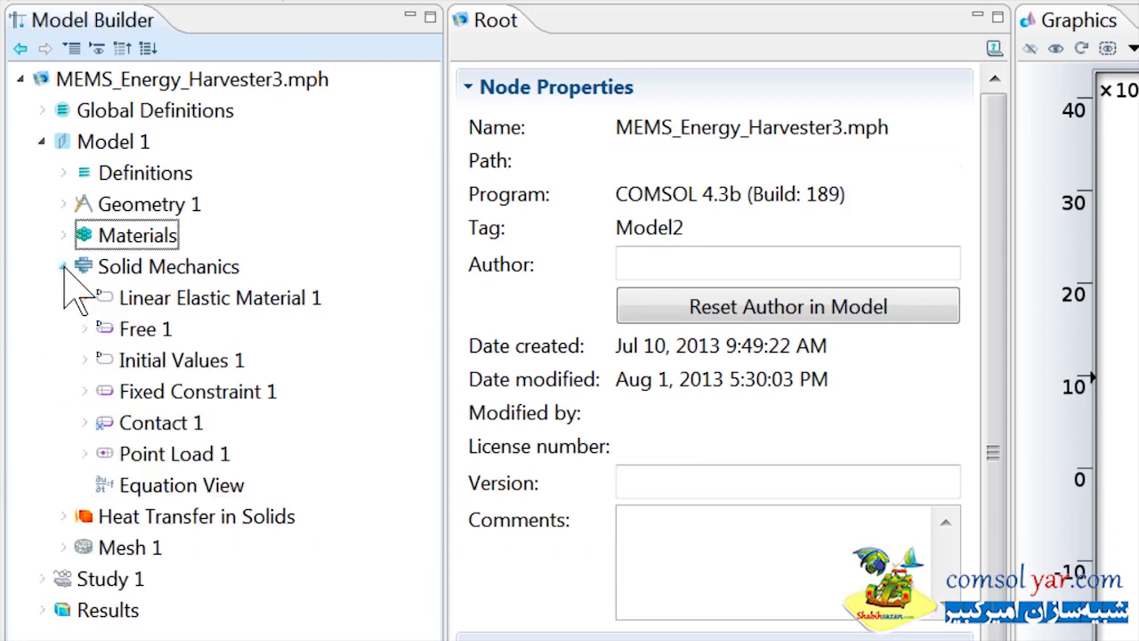
left_click(235, 299)
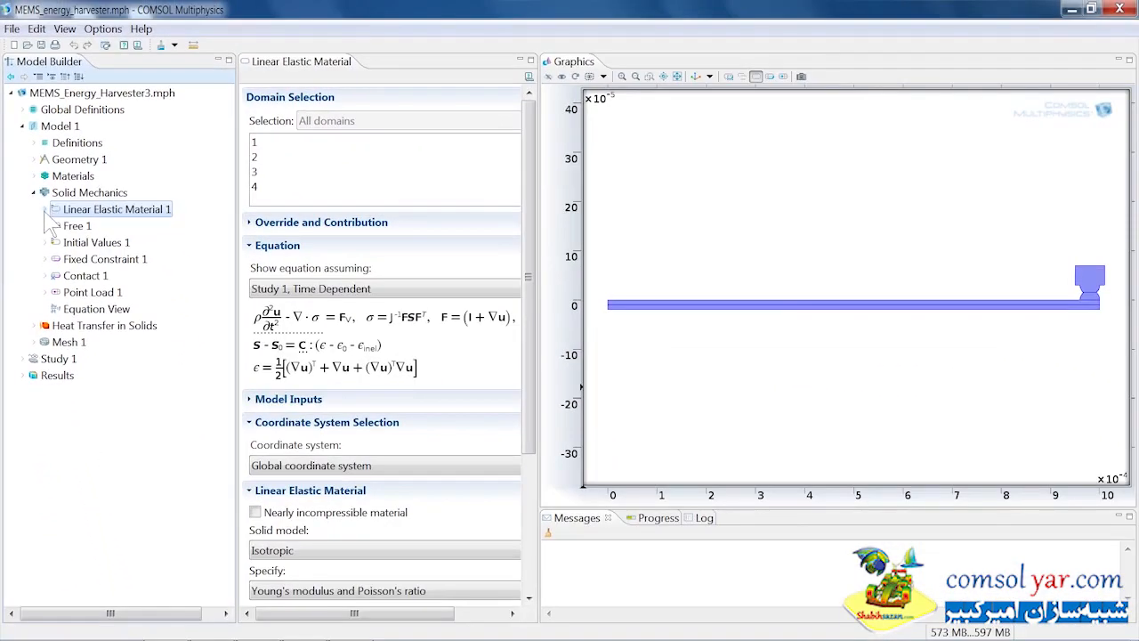
left_click(45, 210)
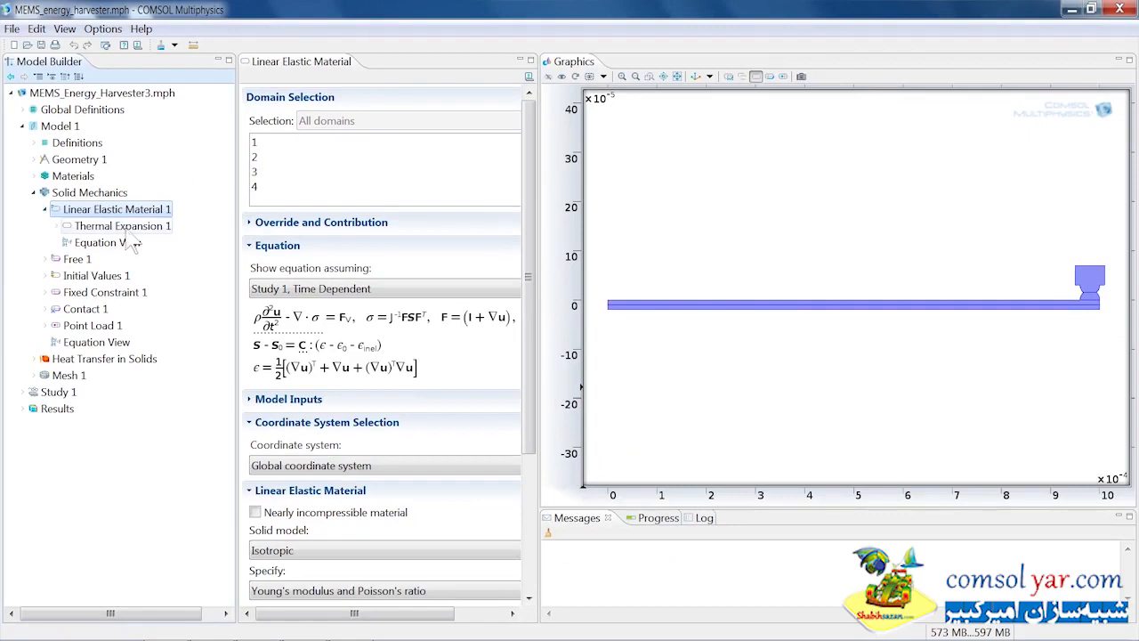
left_click(125, 227)
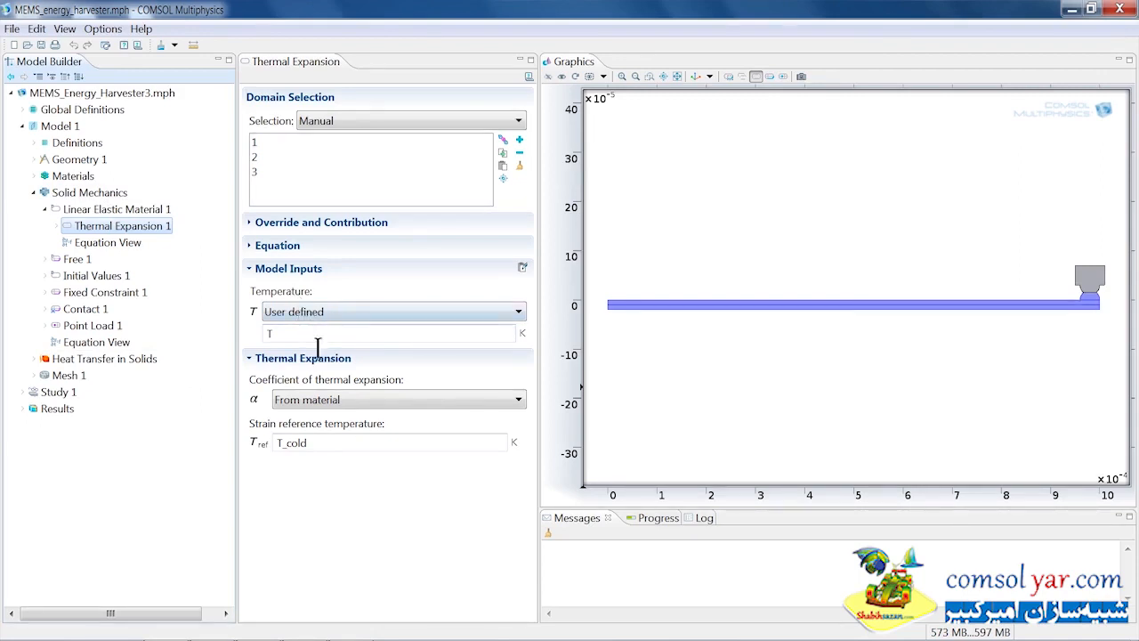
Step: Examine the thermal expansion temperature input, then the Free, Fixed Constraint, Contact and Point Load boundary conditions
left_click_drag(305, 341, 268, 341)
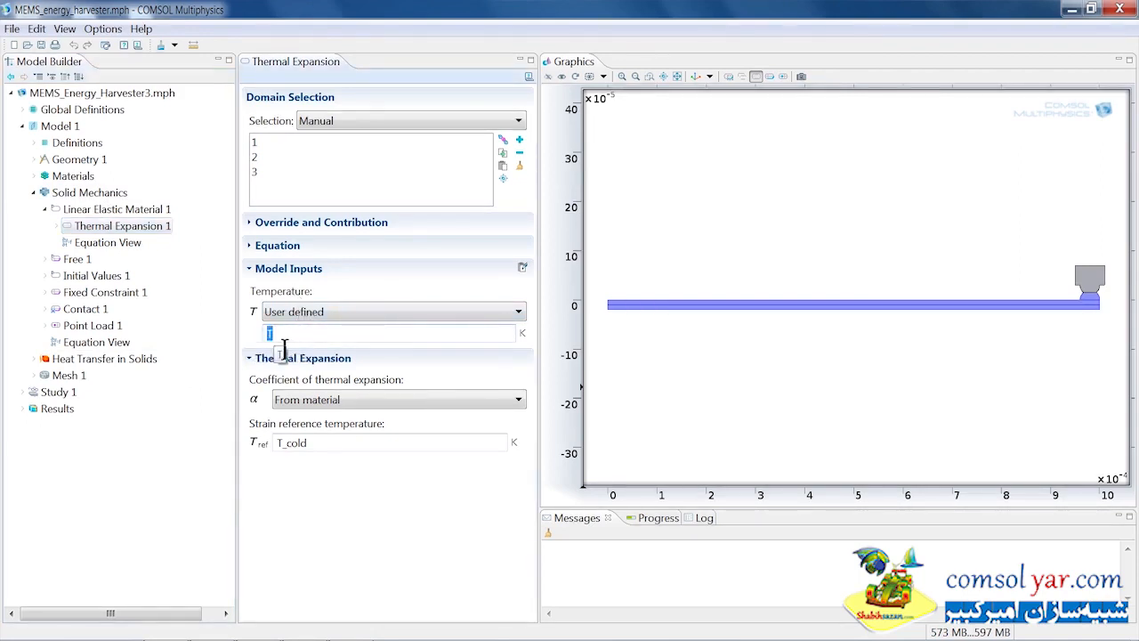
left_click(335, 342)
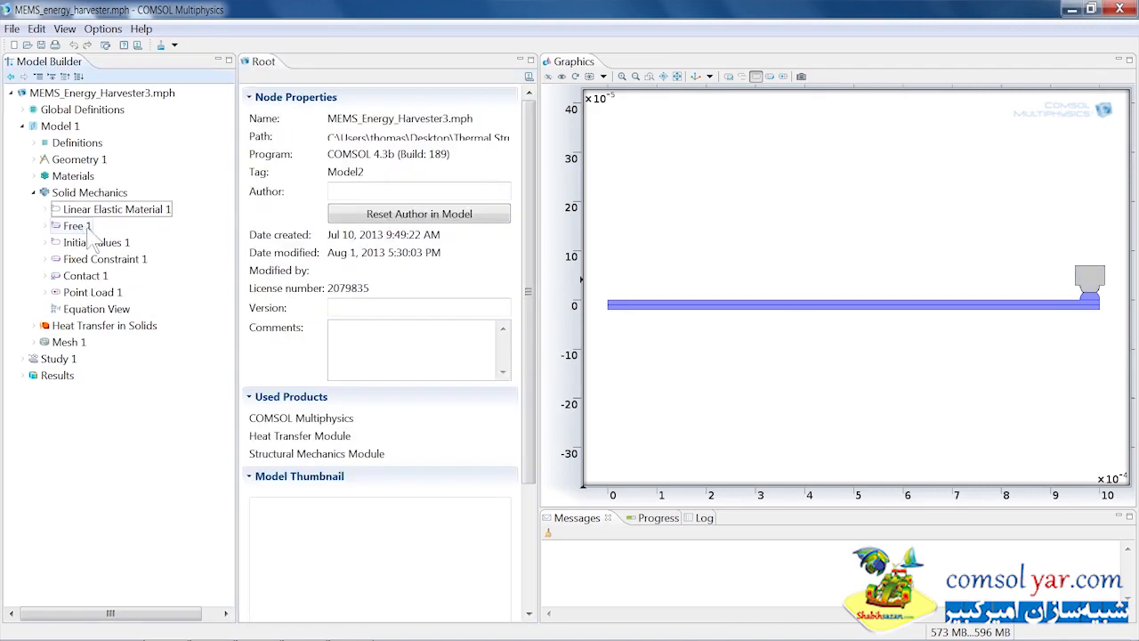
left_click(76, 226)
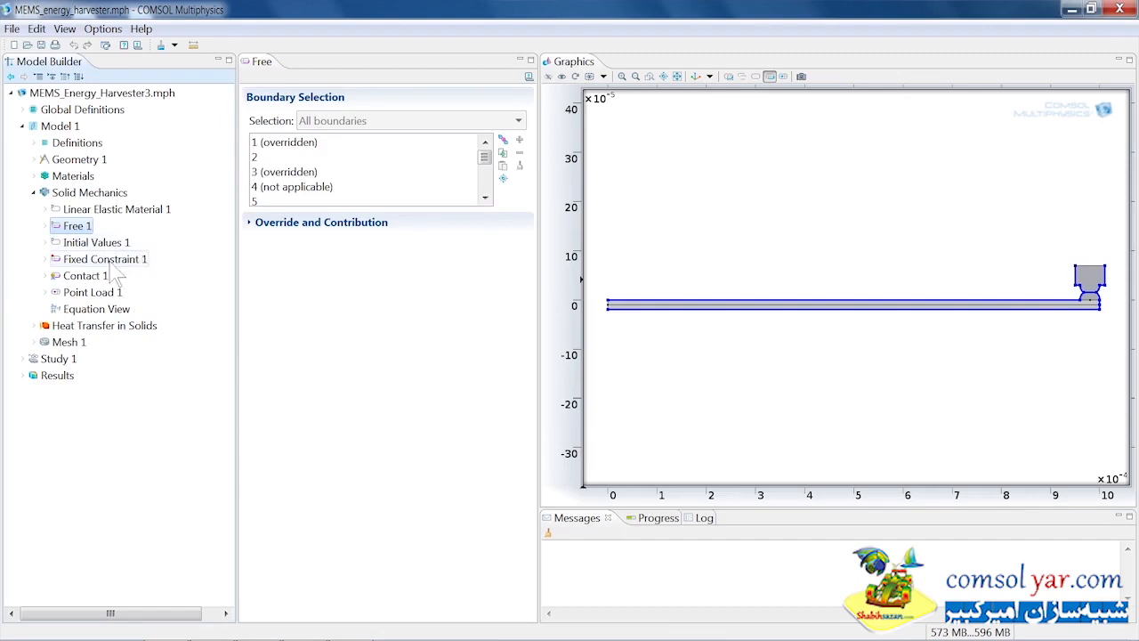
left_click(110, 266)
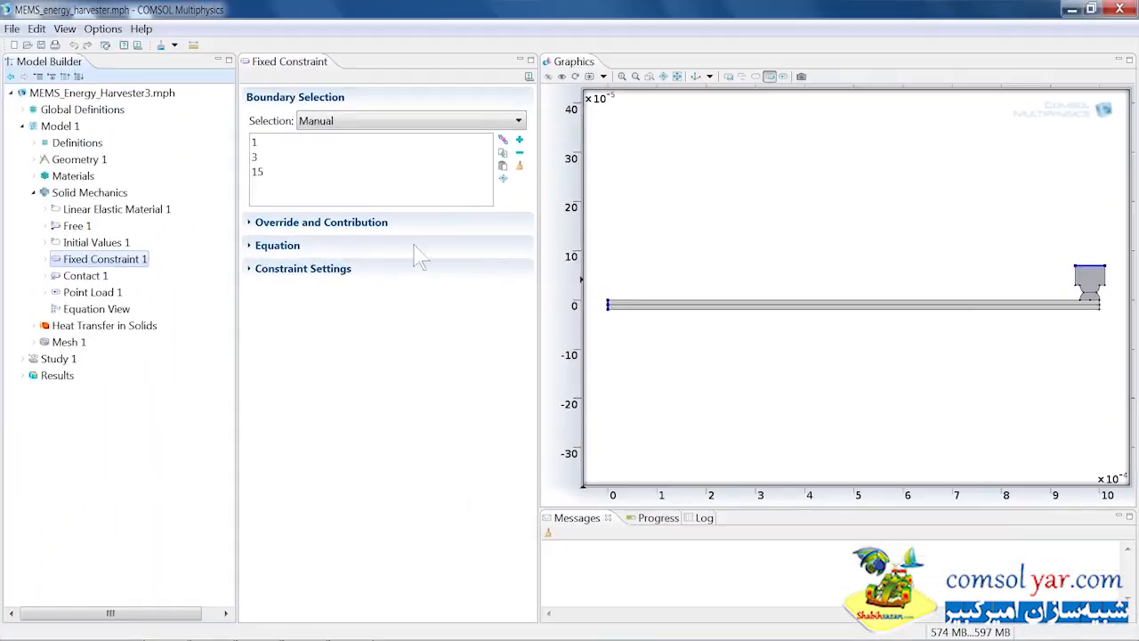
left_click(99, 276)
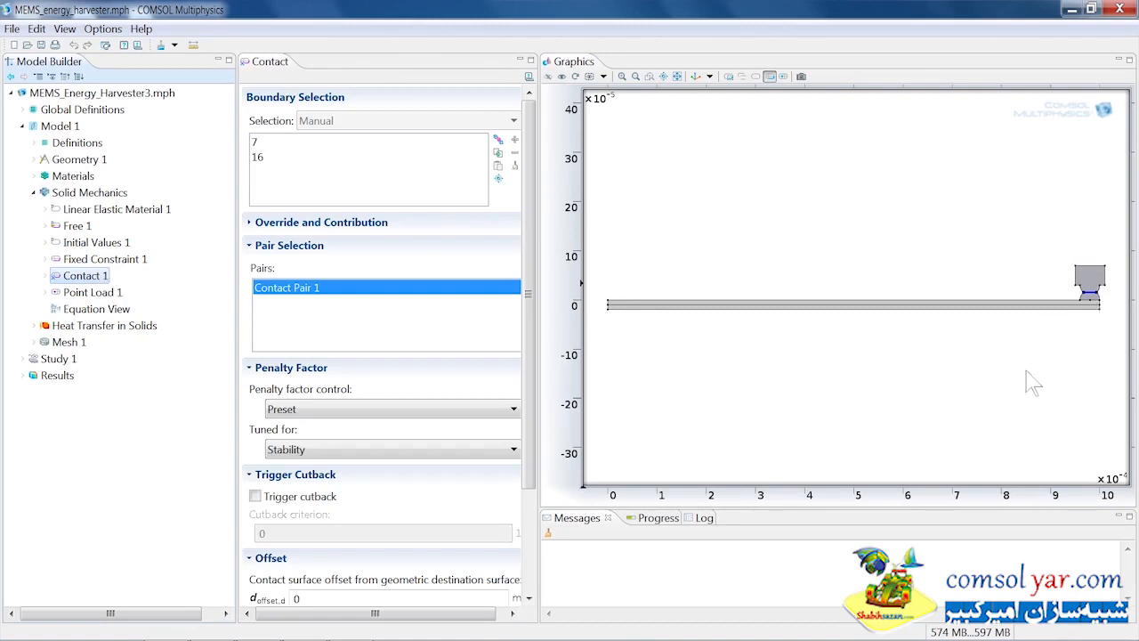
left_click(105, 293)
left_click(118, 296)
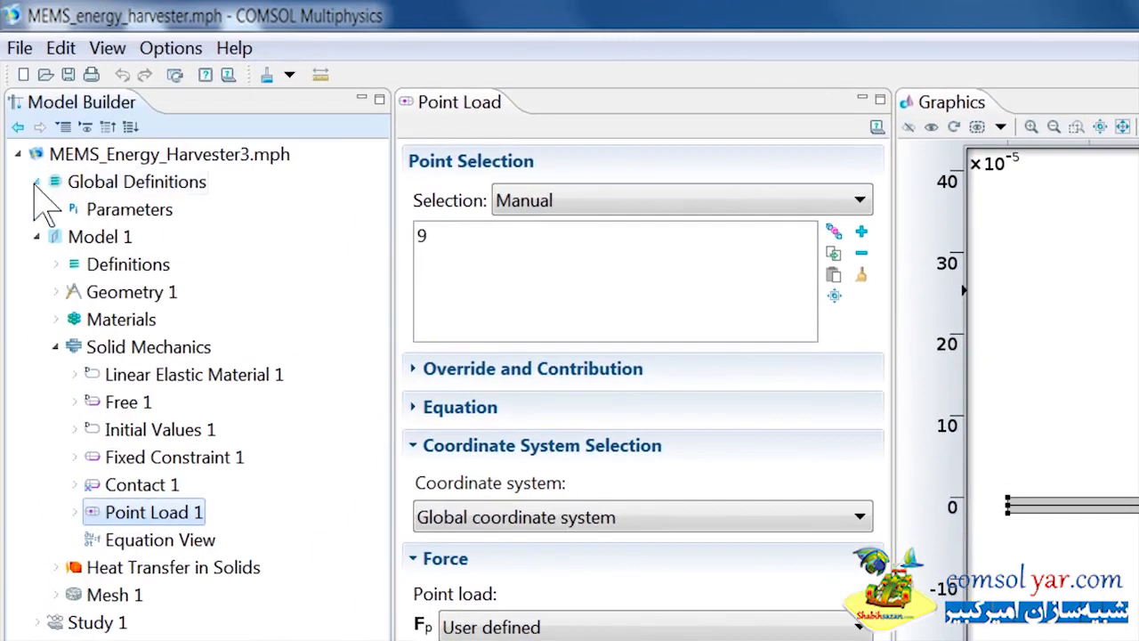
Step: Open the global parameters table, widen it to read the descriptions, and collapse Solid Mechanics
left_click(129, 212)
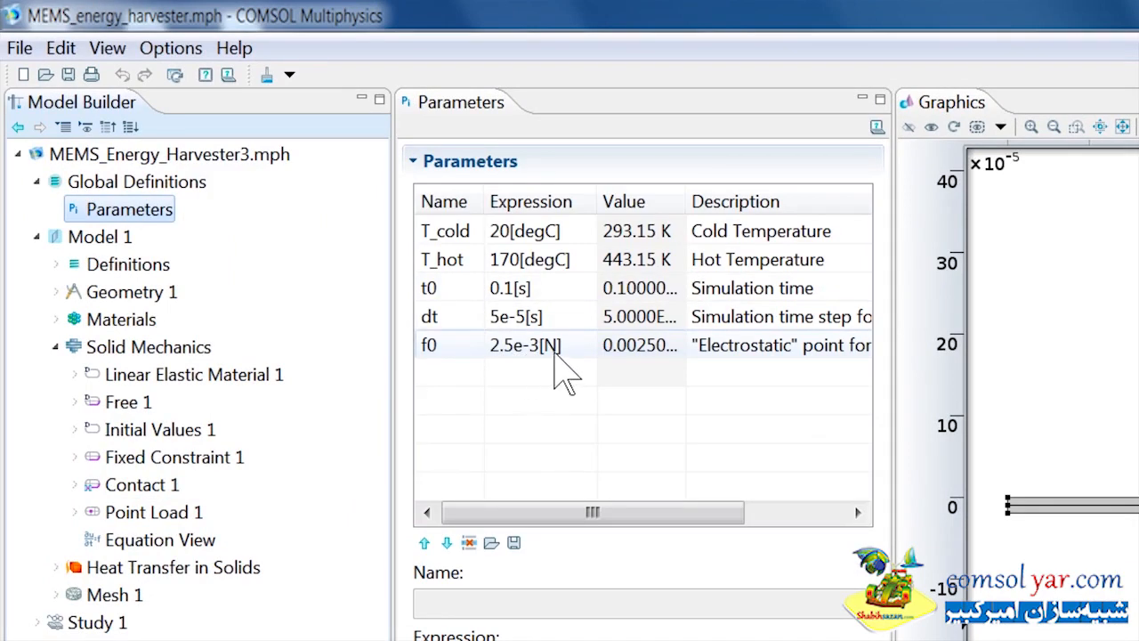
left_click_drag(892, 365, 1074, 369)
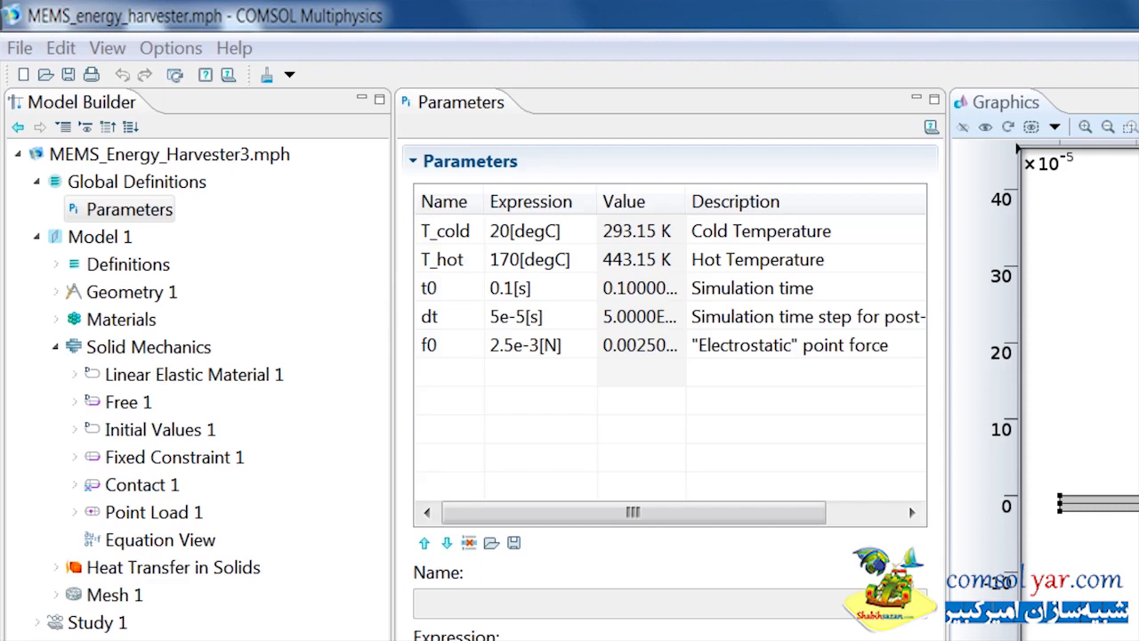
left_click(55, 347)
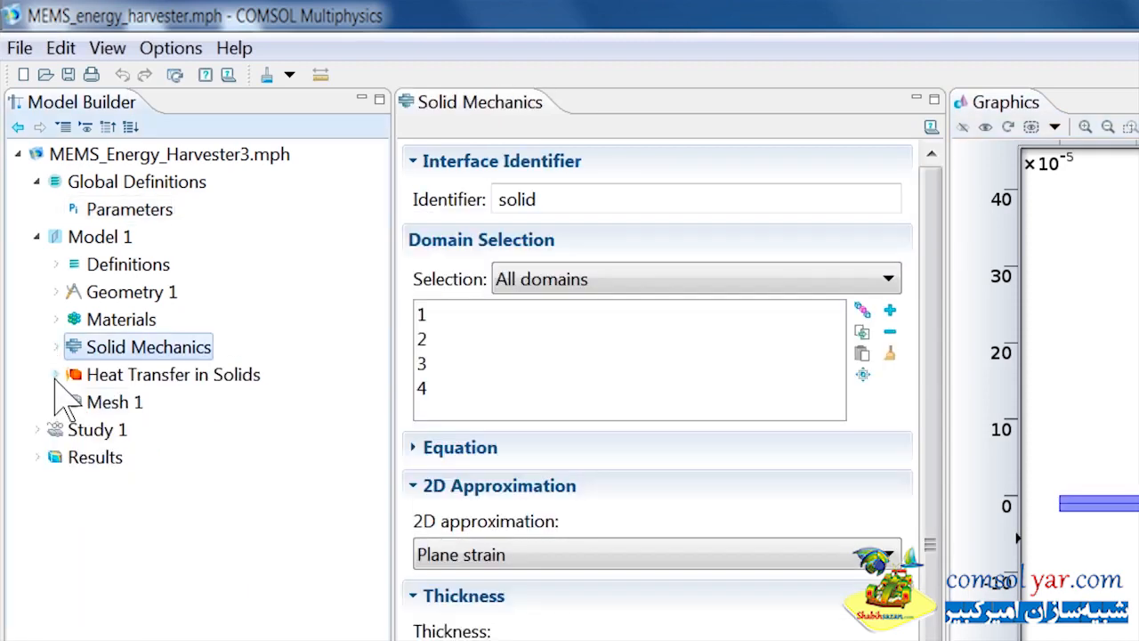
Step: Expand Heat Transfer in Solids and review its solid, insulation, cold and hot temperature, and pair thermal contact nodes
left_click(55, 375)
left_click(199, 402)
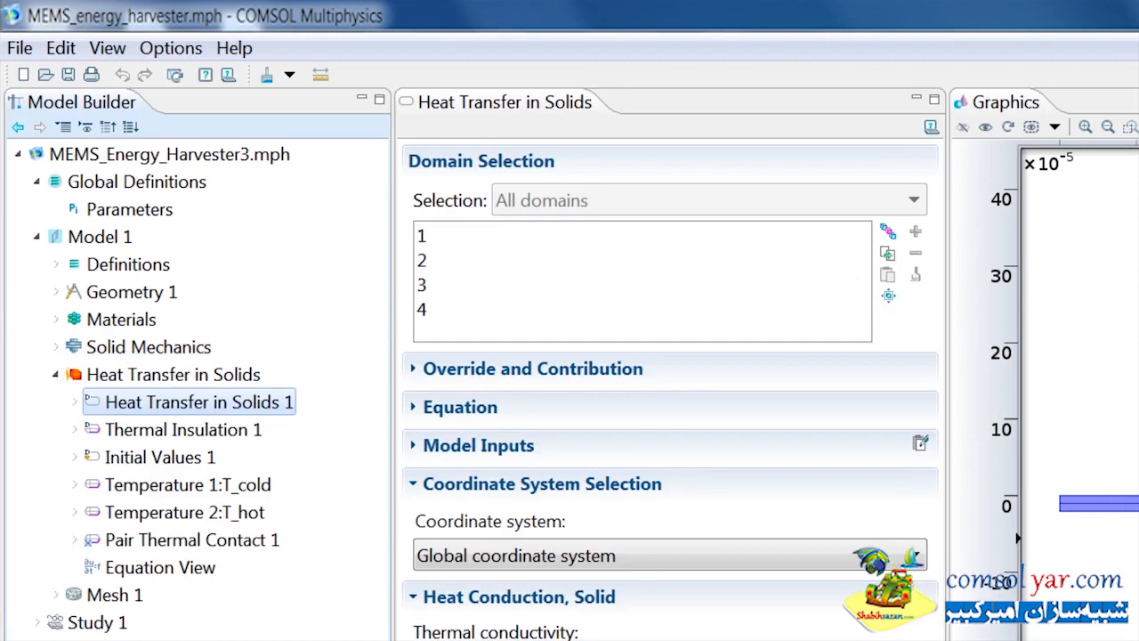
left_click(225, 438)
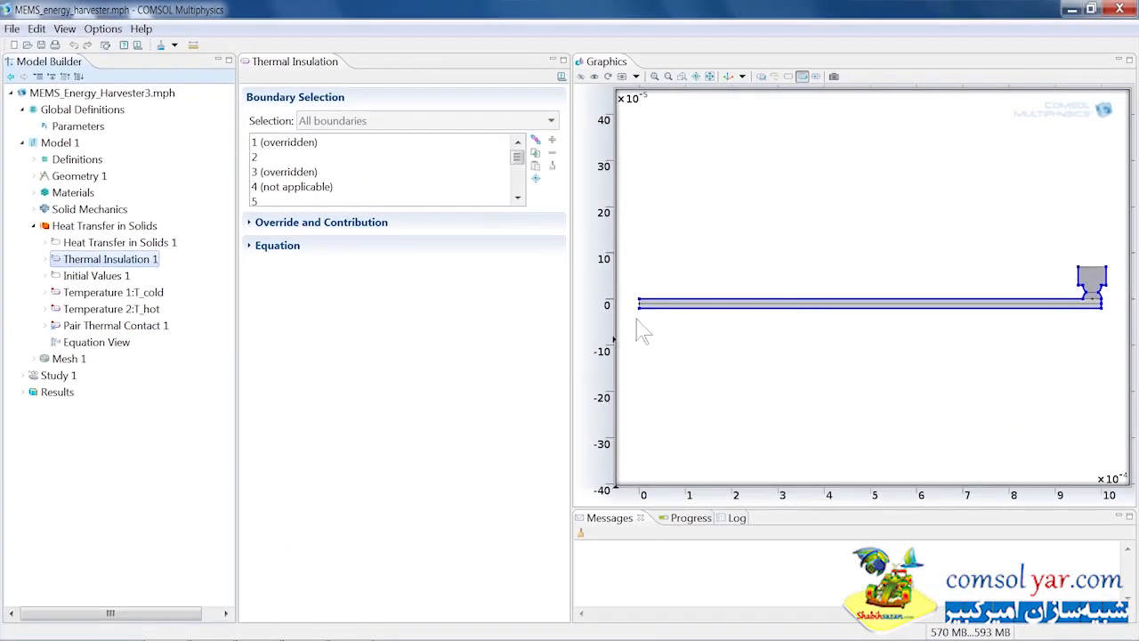
left_click(128, 297)
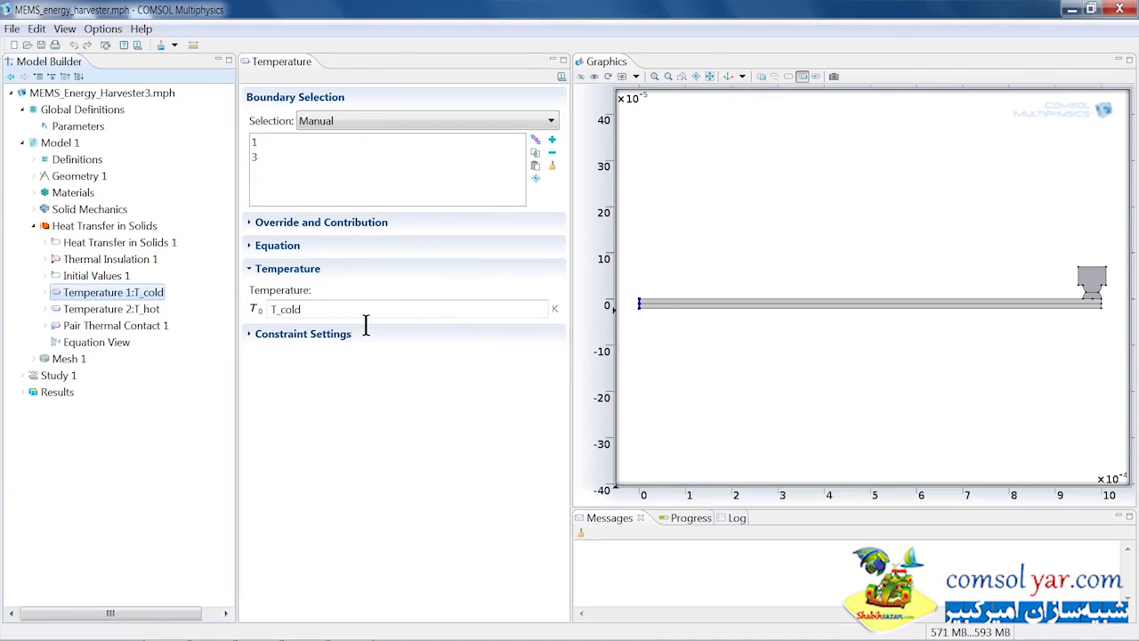
left_click(133, 309)
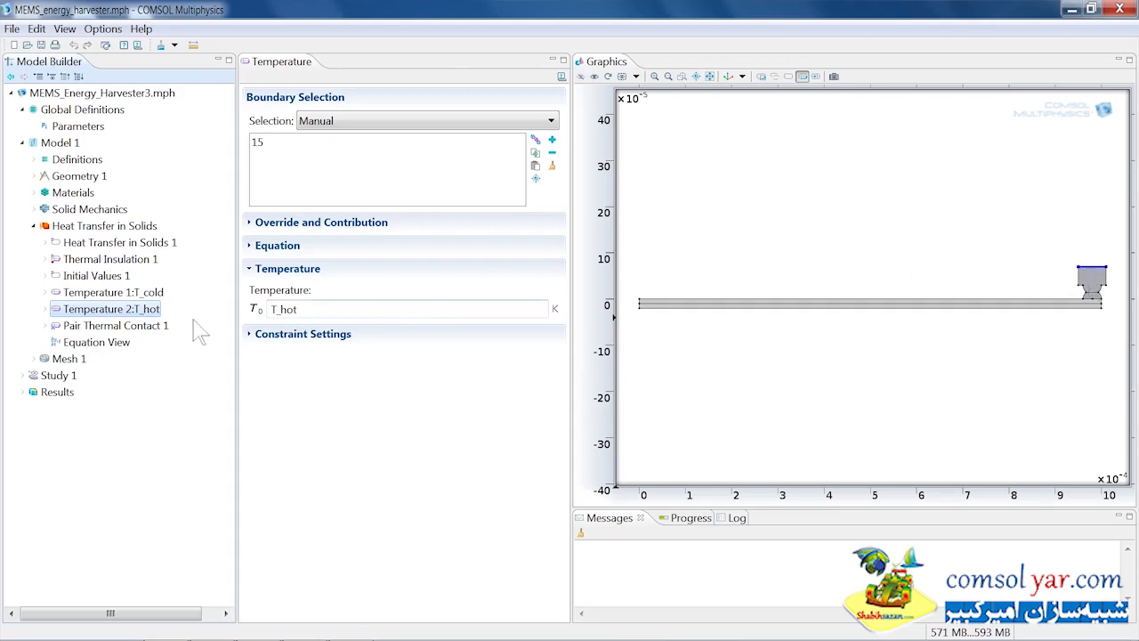
left_click(149, 329)
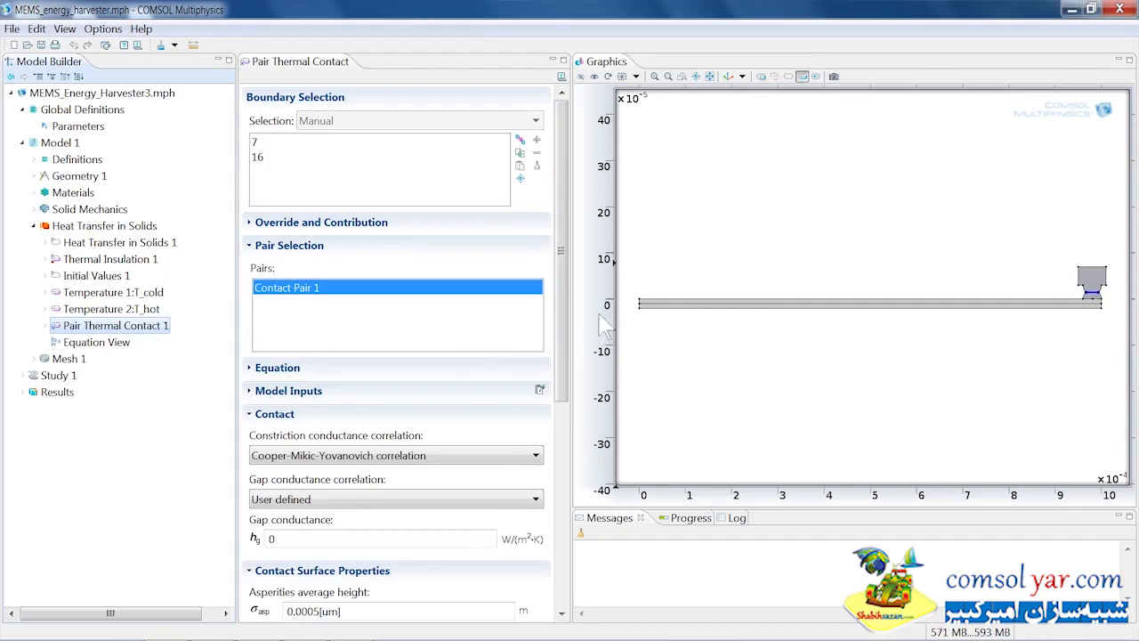
Step: Browse the pair thermal contact's conductance correlation and contact pressure options, keeping the existing choices
left_click_drag(565, 246, 561, 345)
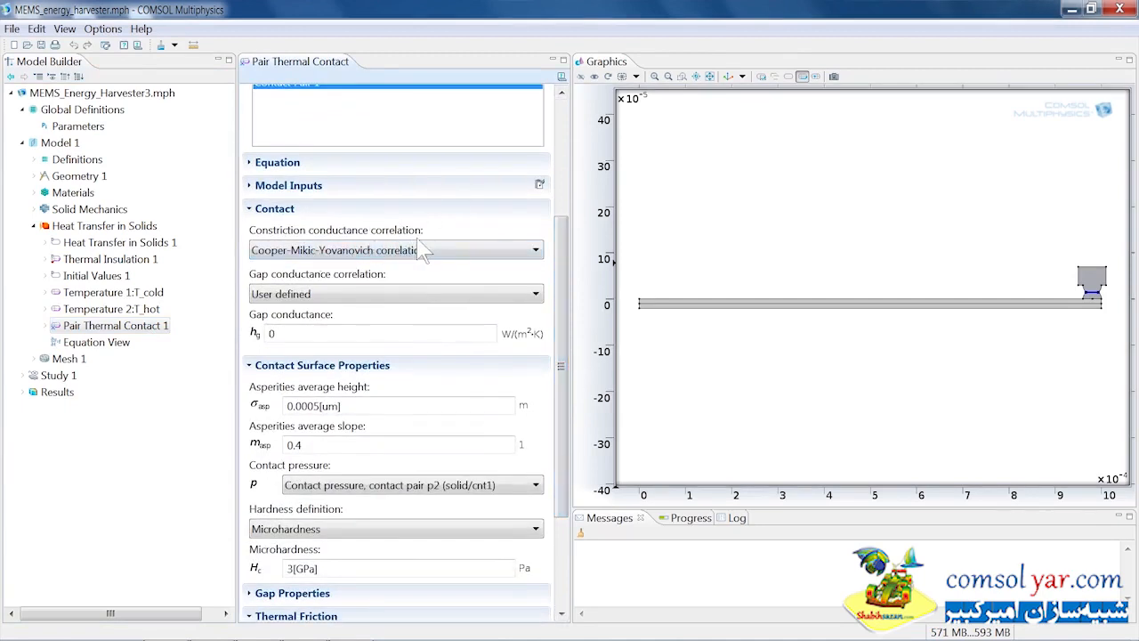
left_click(439, 253)
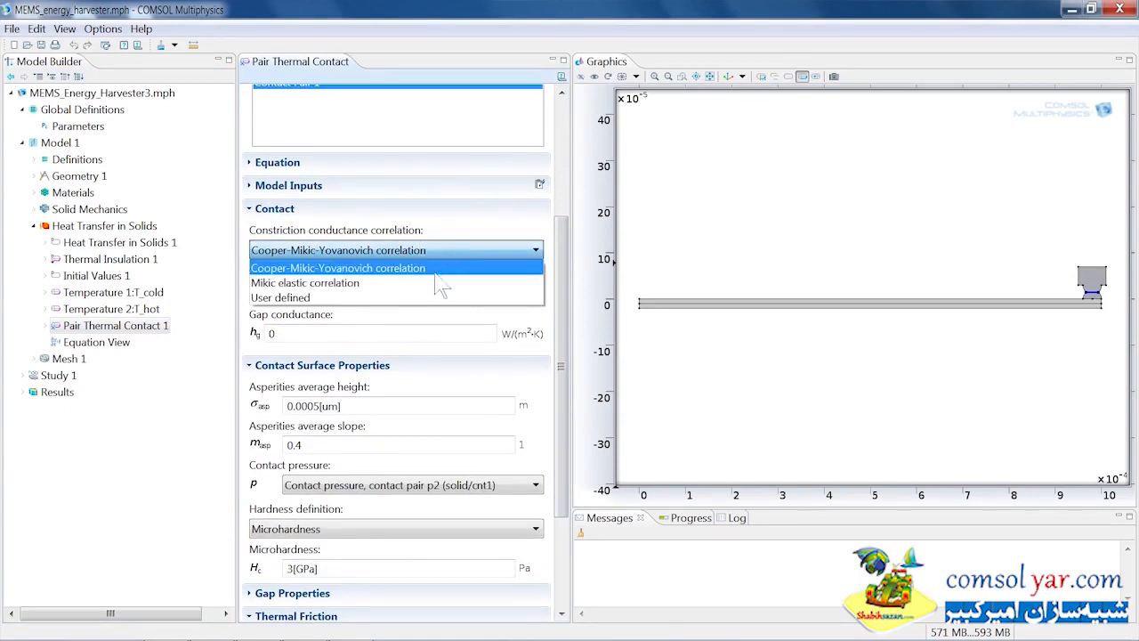
key("Up")
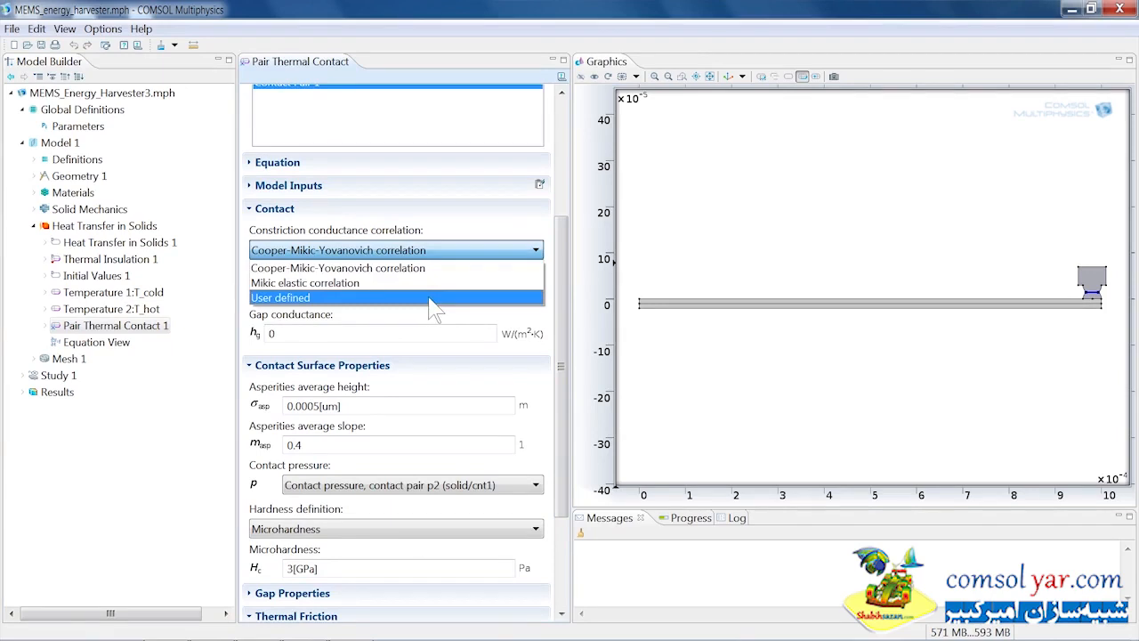
left_click(462, 249)
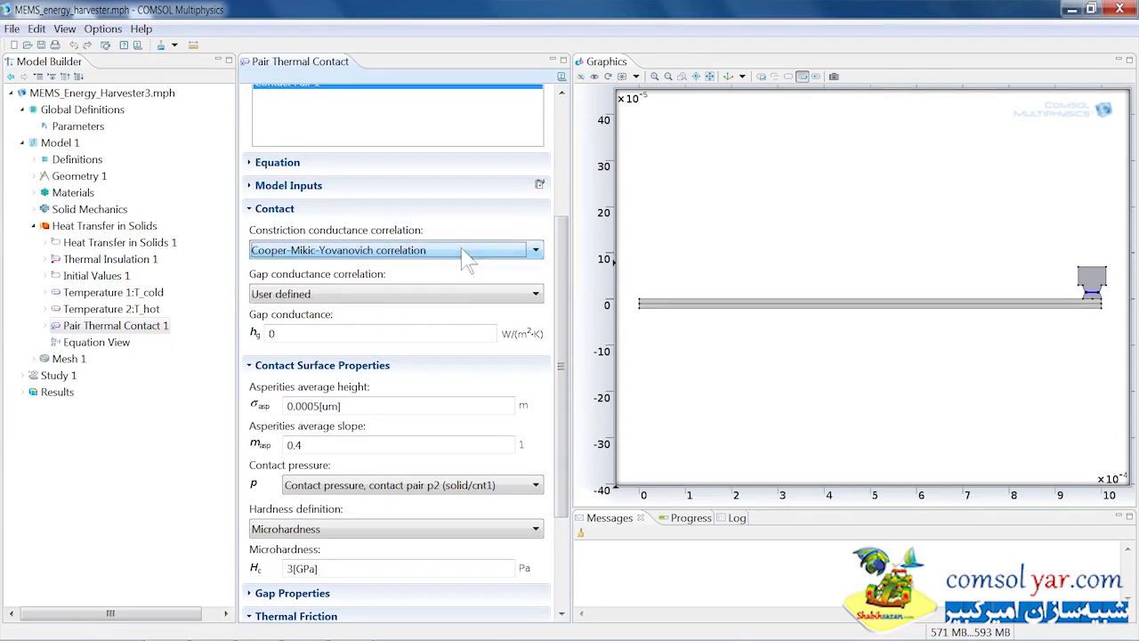
left_click(452, 294)
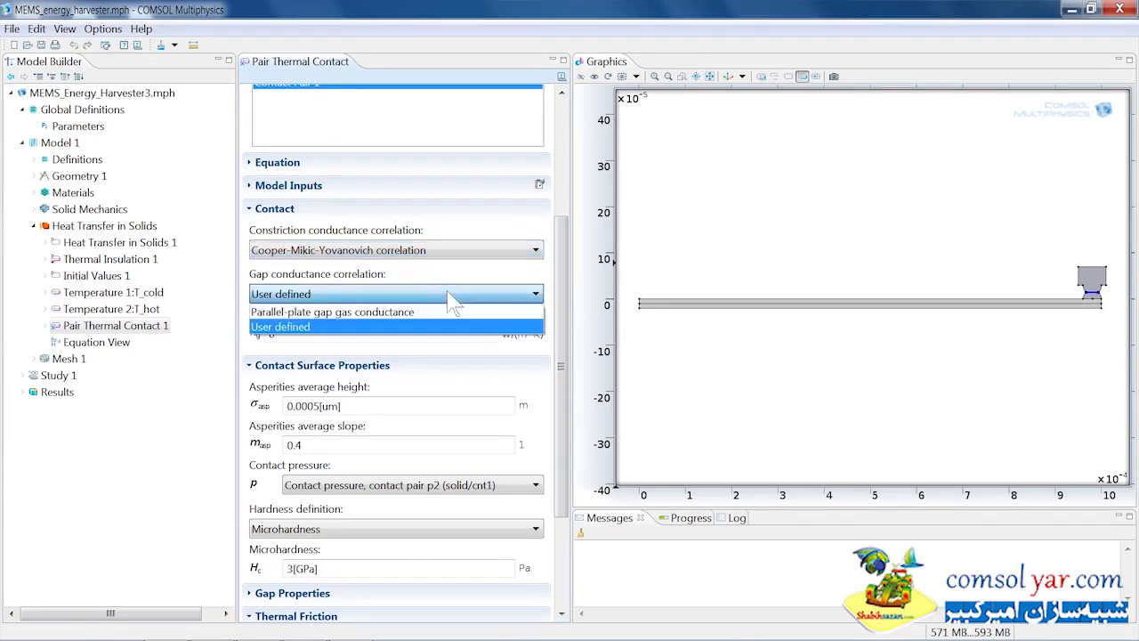
left_click(452, 299)
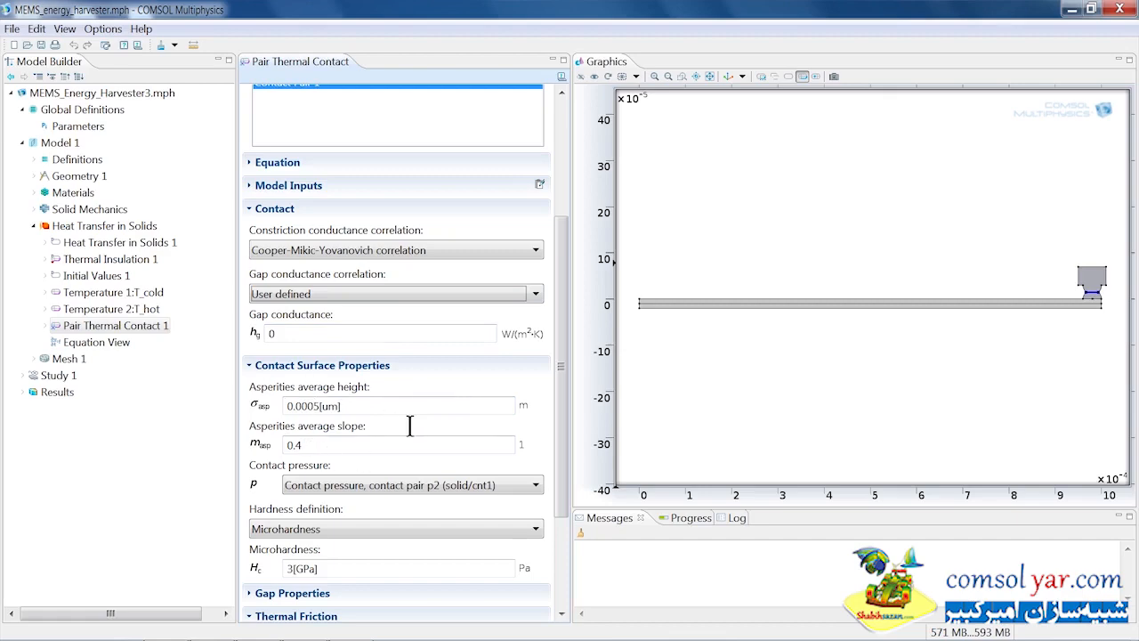
left_click_drag(564, 447, 563, 518)
left_click(388, 349)
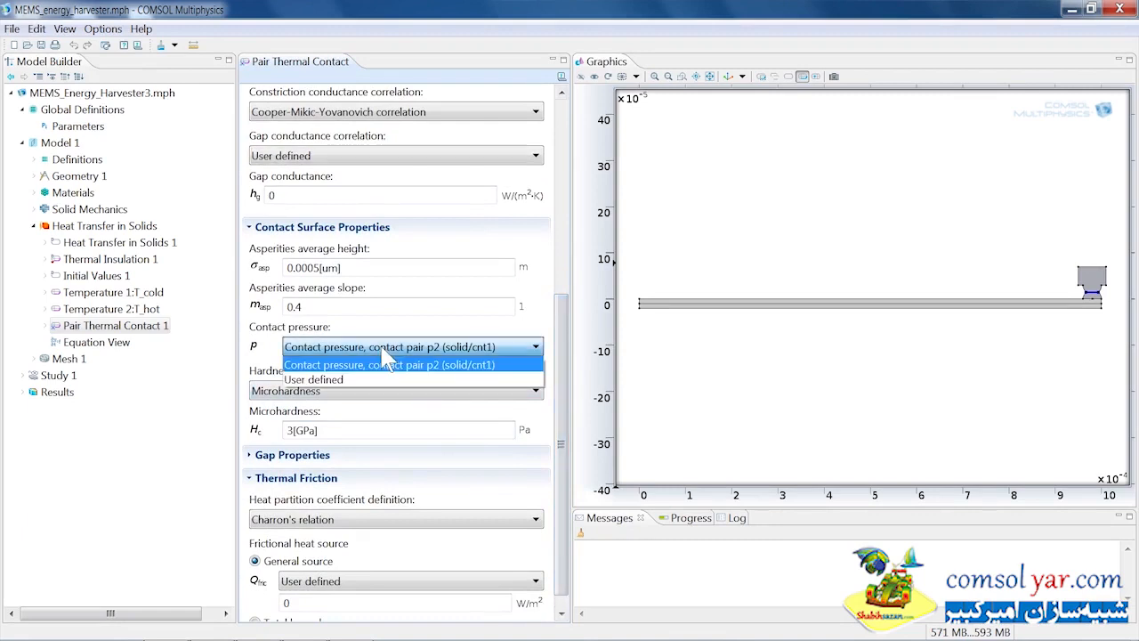
left_click(388, 363)
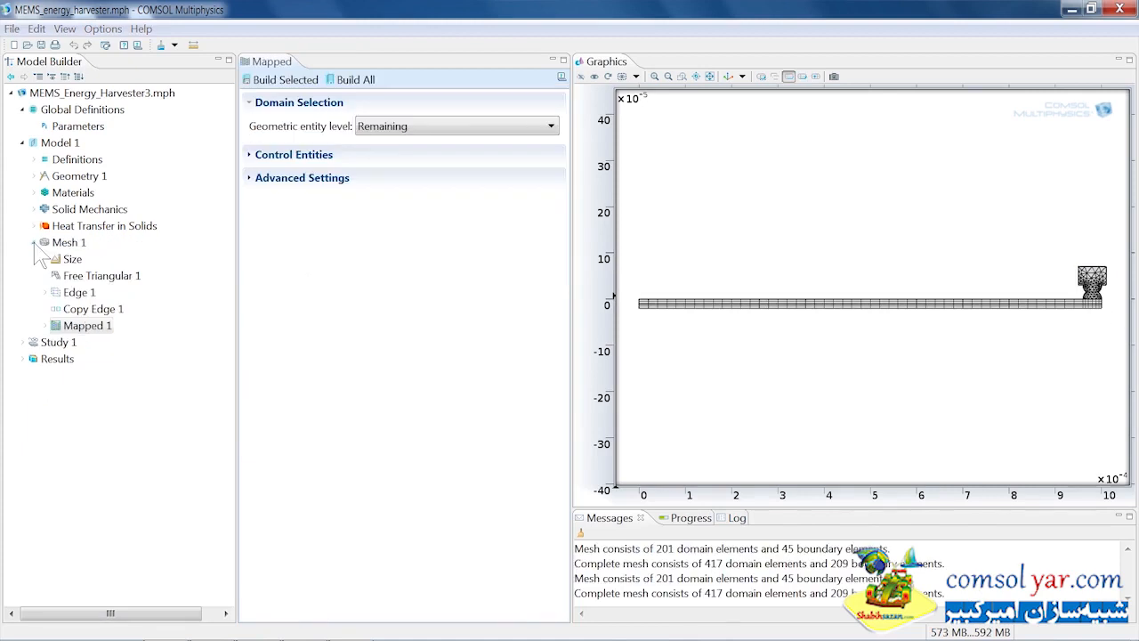
Step: Expand the study and inspect the time-dependent step's output times range
left_click(34, 242)
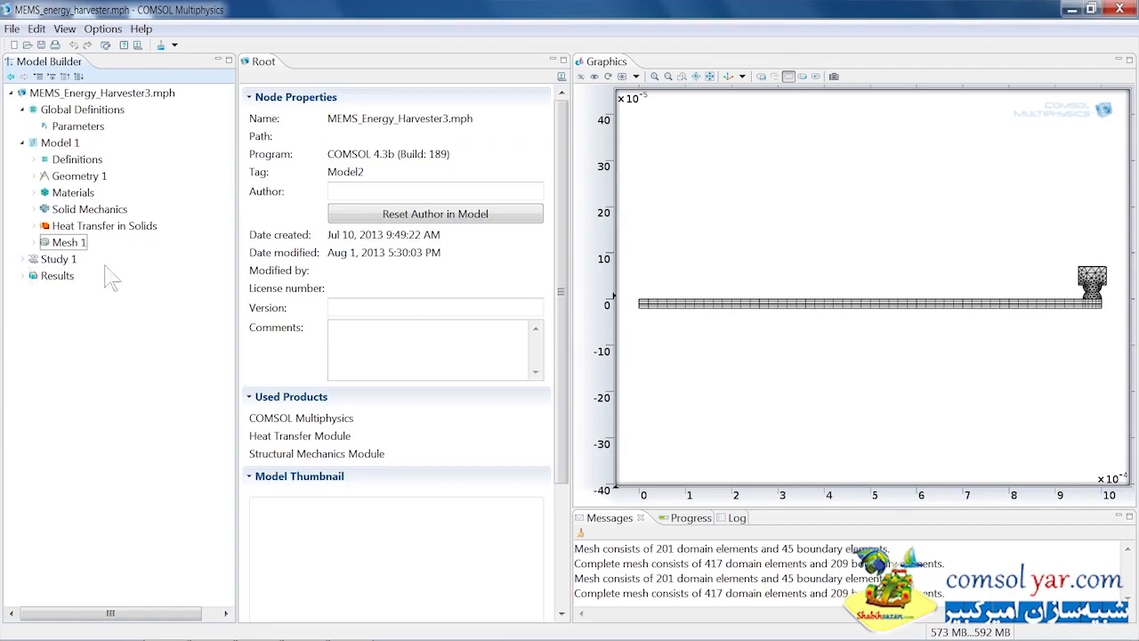
left_click(22, 259)
left_click(71, 275)
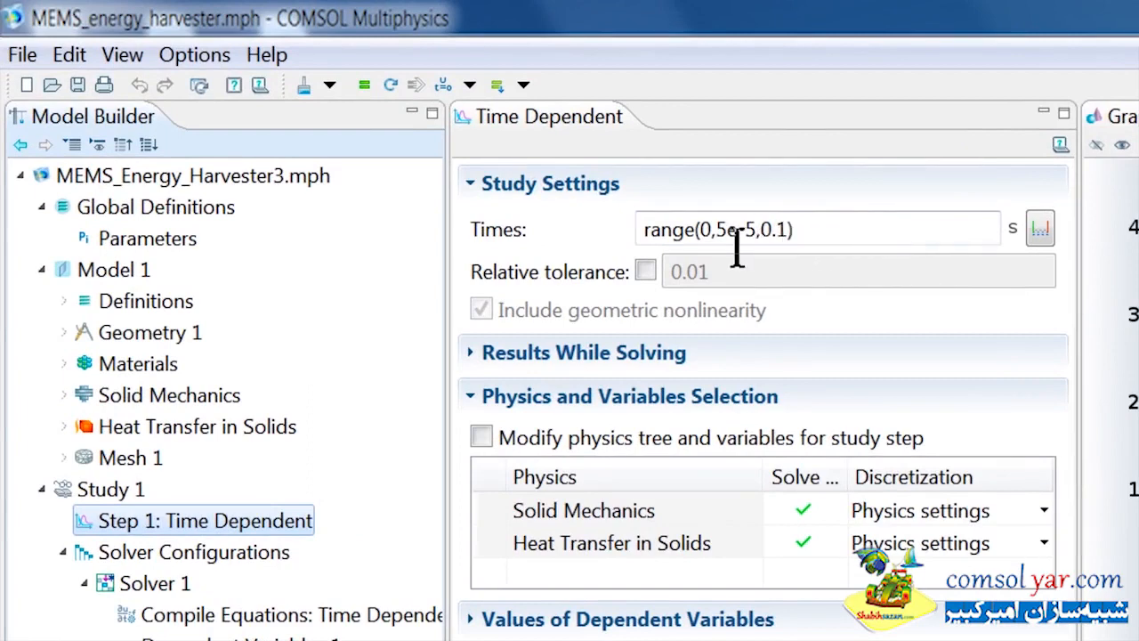
double_click(789, 254)
left_click(847, 254)
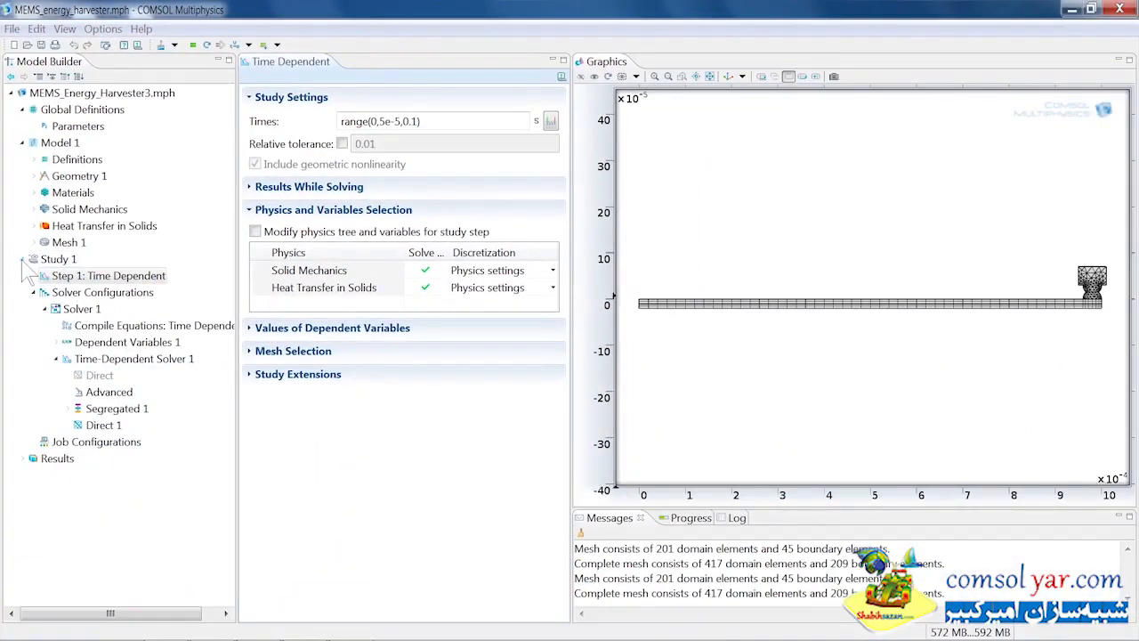
Step: Expand Results and open the 1D plot group of tip displacement and temperature
left_click(22, 259)
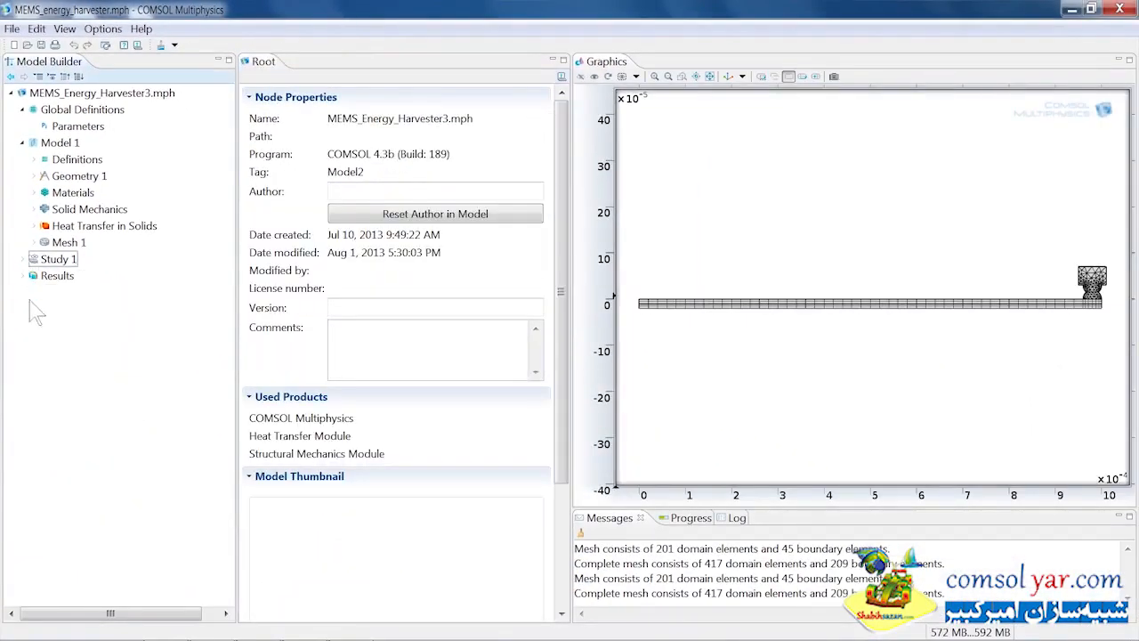
left_click(23, 275)
left_click(34, 292)
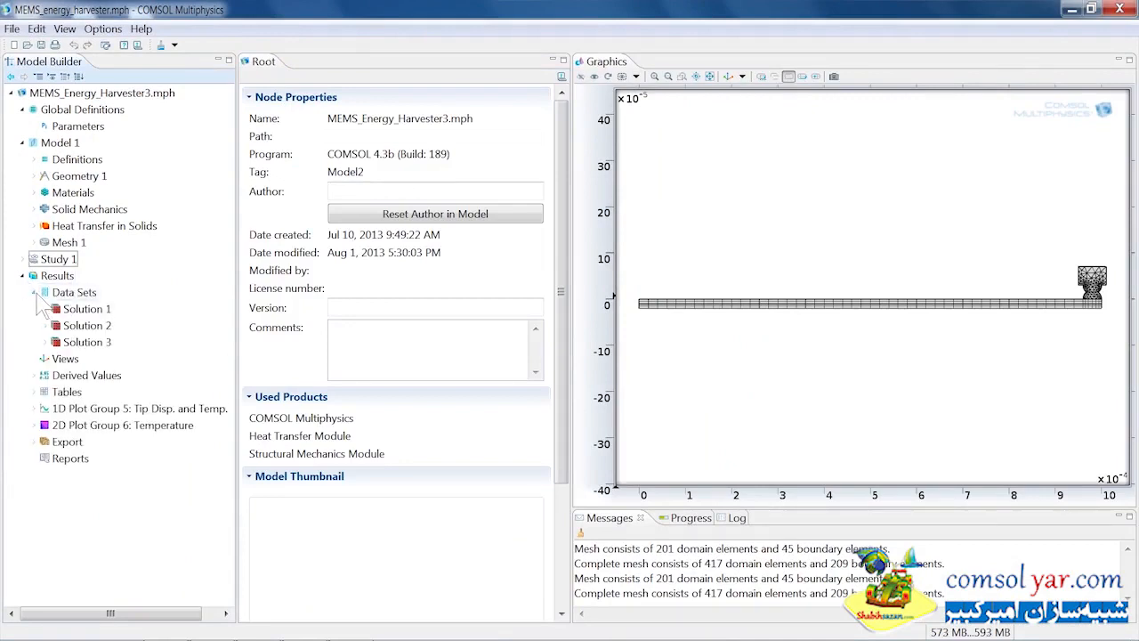
left_click(35, 292)
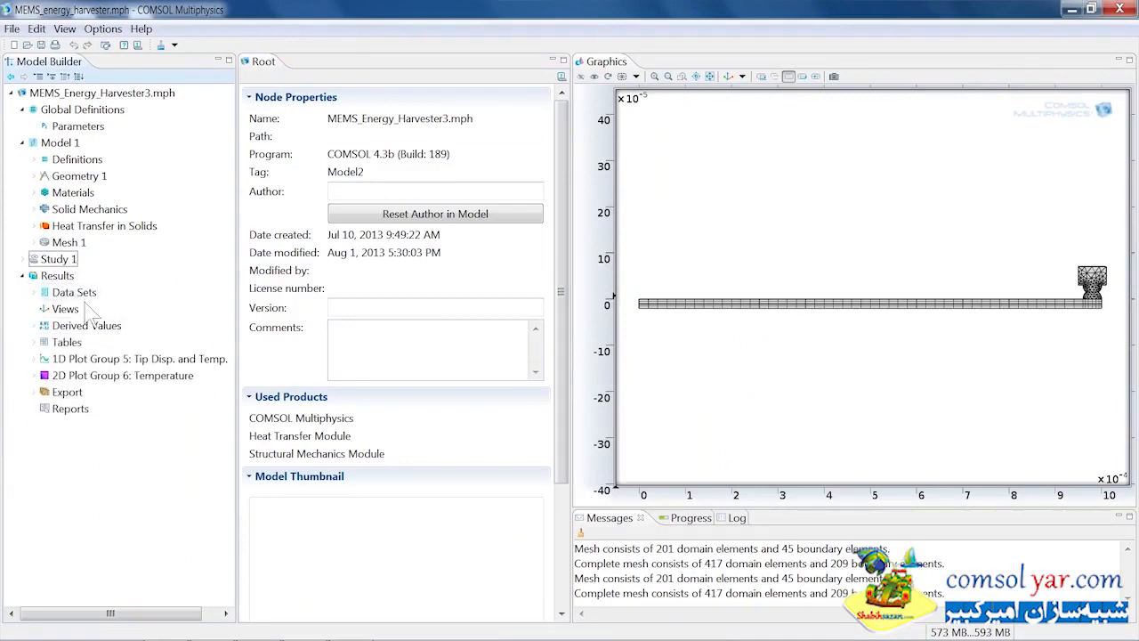
left_click(96, 365)
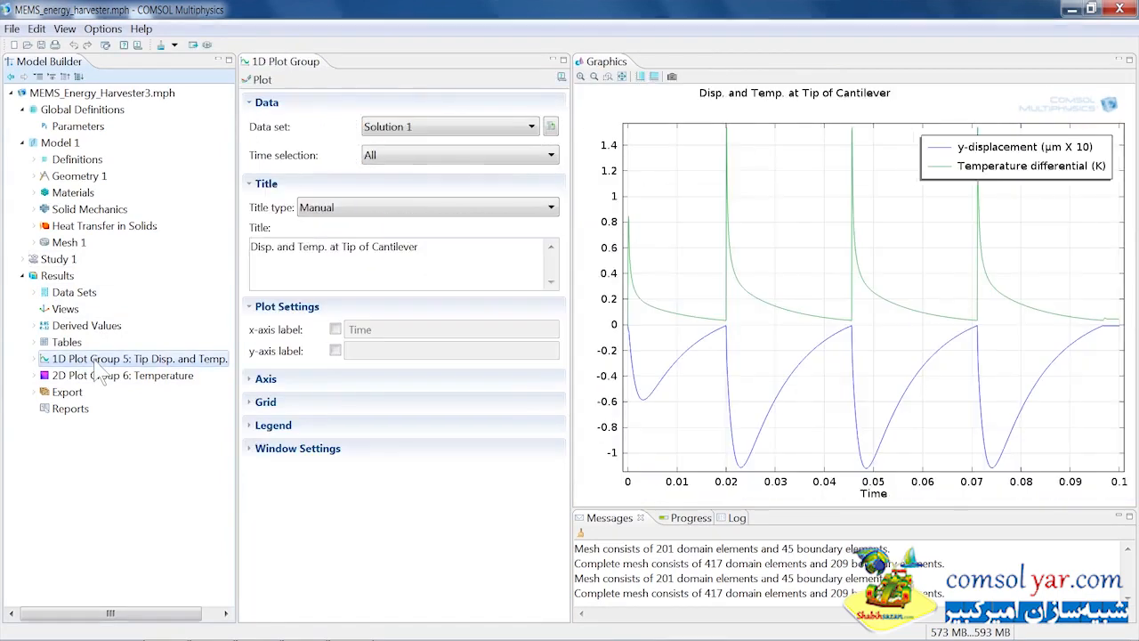